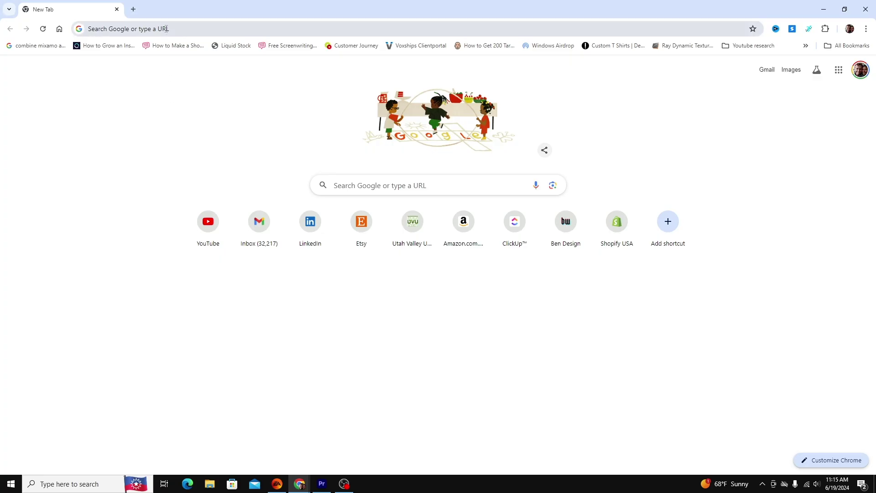
- Load blender.org/download/ in the Chrome address bar
left_click(166, 29)
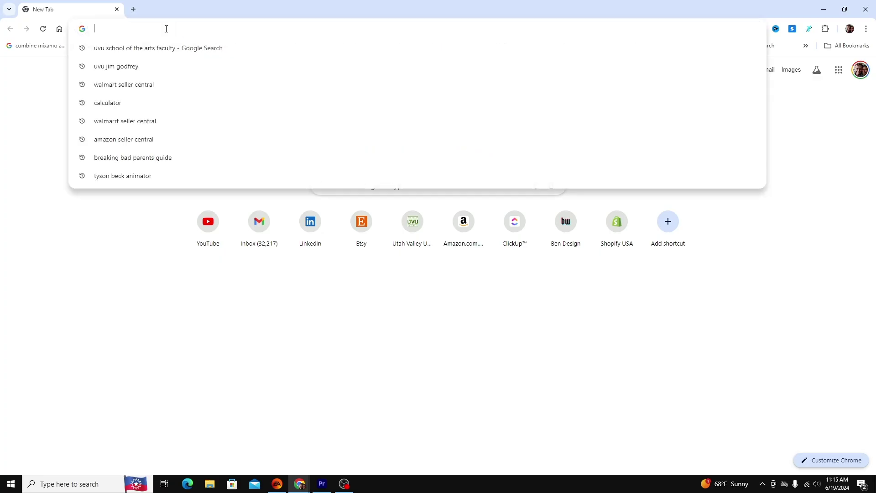
type("blender.org/download/")
key("Return")
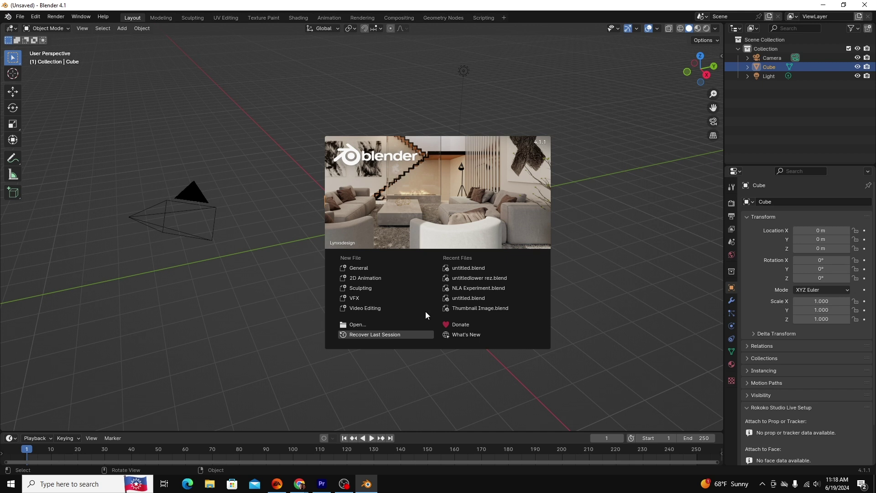
- Start a new General file from the Blender splash screen
left_click(360, 269)
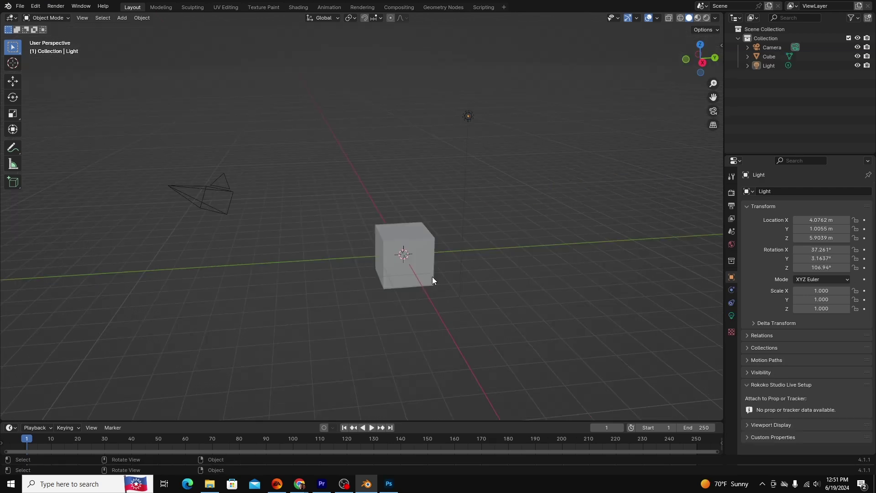
- Select the cube, camera and light, then select all objects with A
left_click(423, 247)
left_click(209, 188)
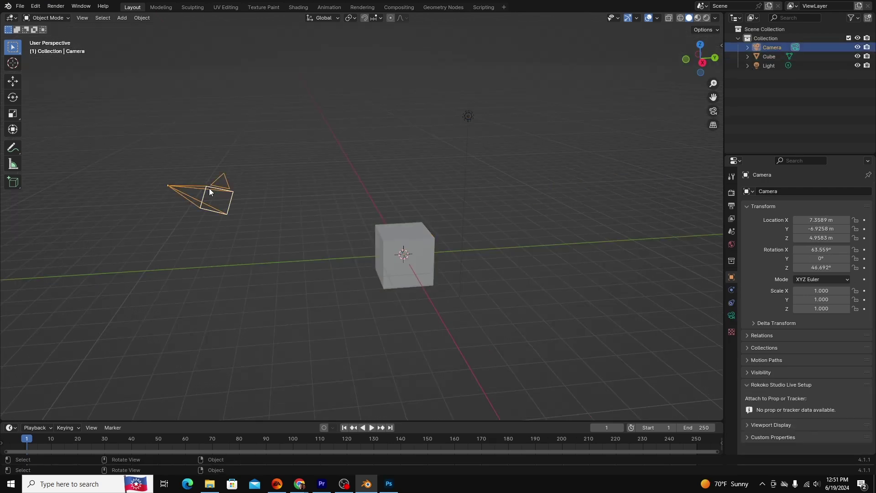
left_click(468, 116)
middle_click_drag(515, 279, 506, 283)
key("a")
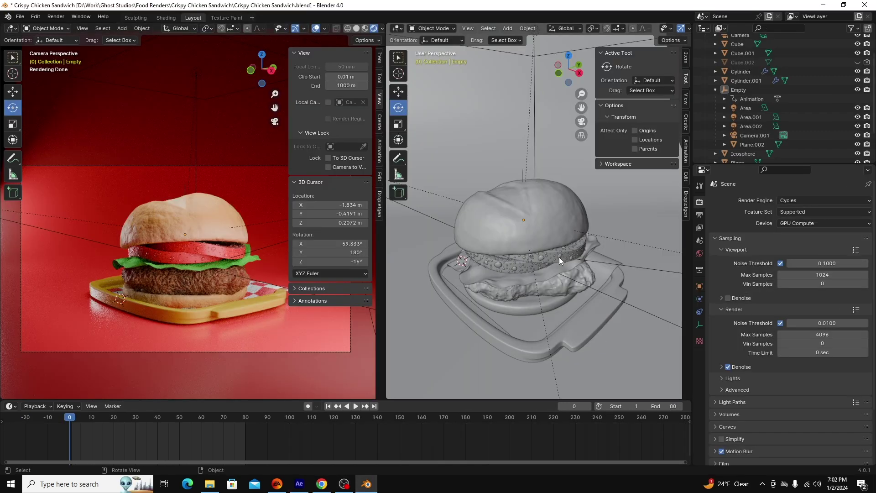
- Zoom the viewport in and out around the scene
scroll(560, 256, "up", 4)
scroll(574, 294, "down", 2)
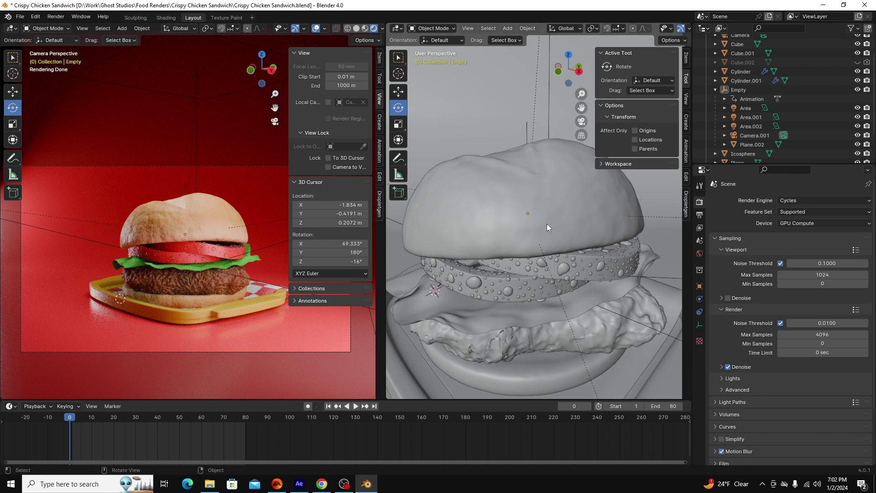
scroll(548, 226, "up", 2)
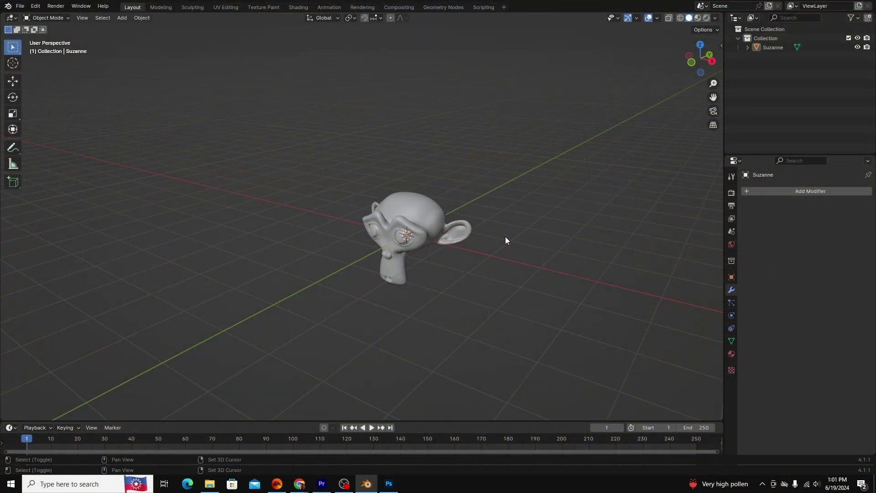
- Zoom out and orbit lower around Suzanne using the navigation gizmo
left_click_drag(713, 84, 710, 116)
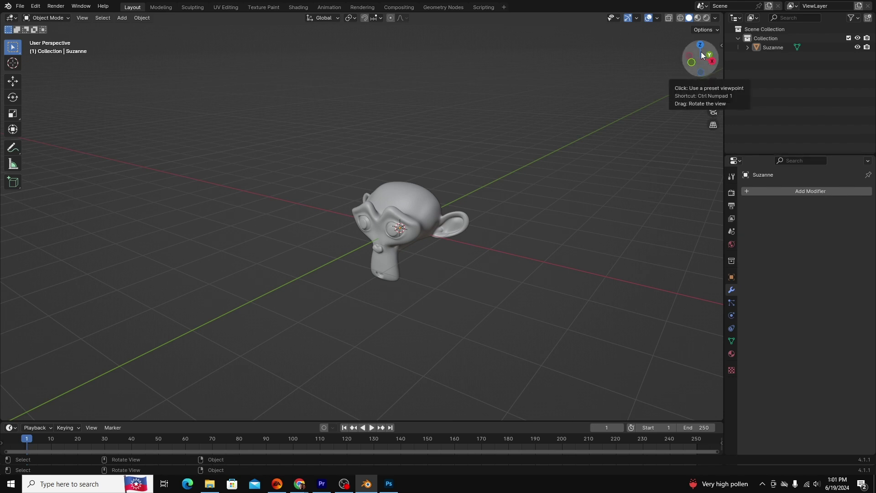
left_click_drag(702, 55, 703, 68)
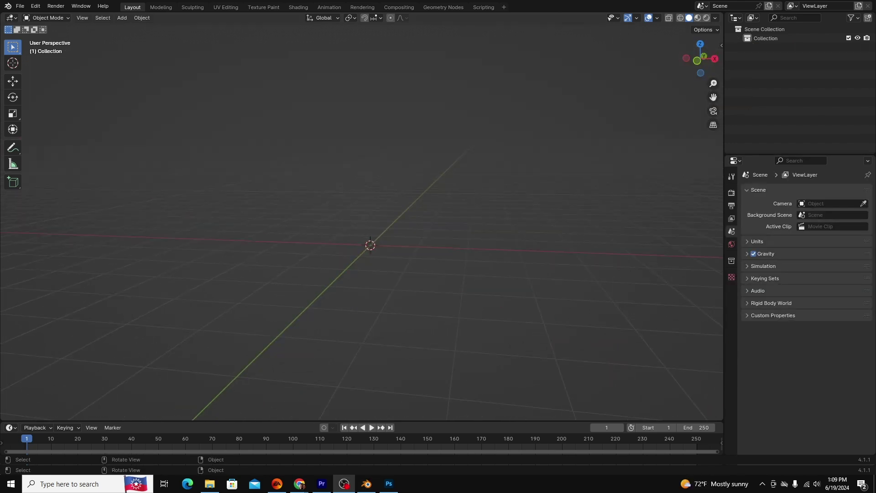
left_click(366, 484)
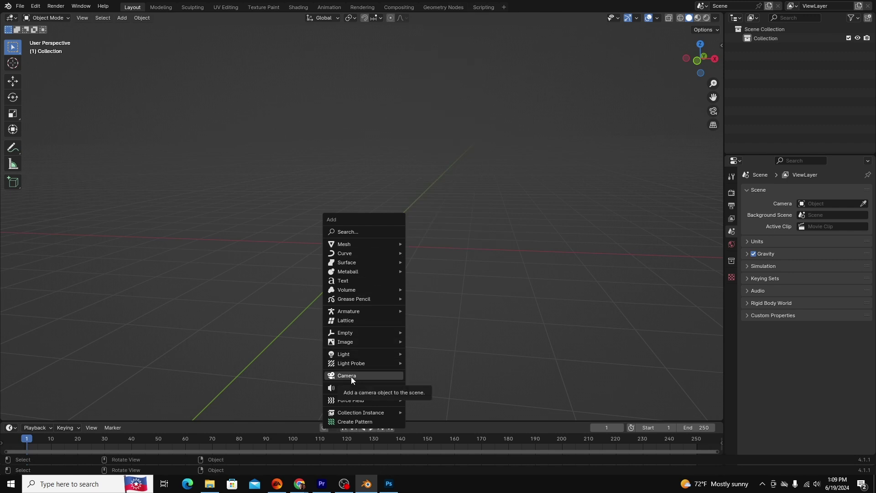
- Add a Monkey mesh from the Mesh add menu and orbit to view it
mouse_move(345, 356)
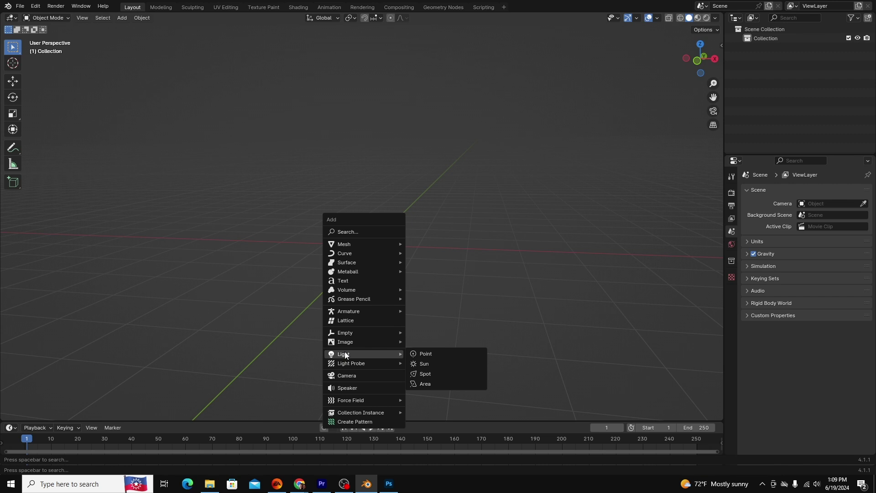
mouse_move(356, 243)
left_click(452, 101)
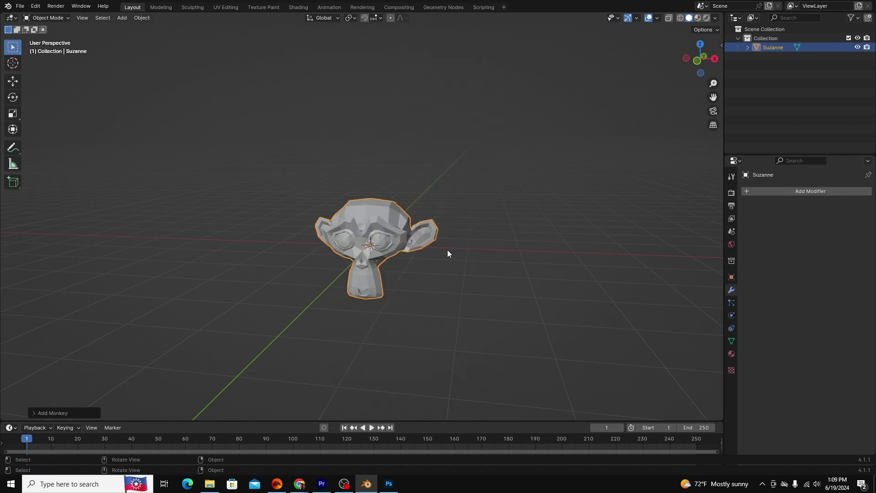
middle_click_drag(447, 254, 479, 300)
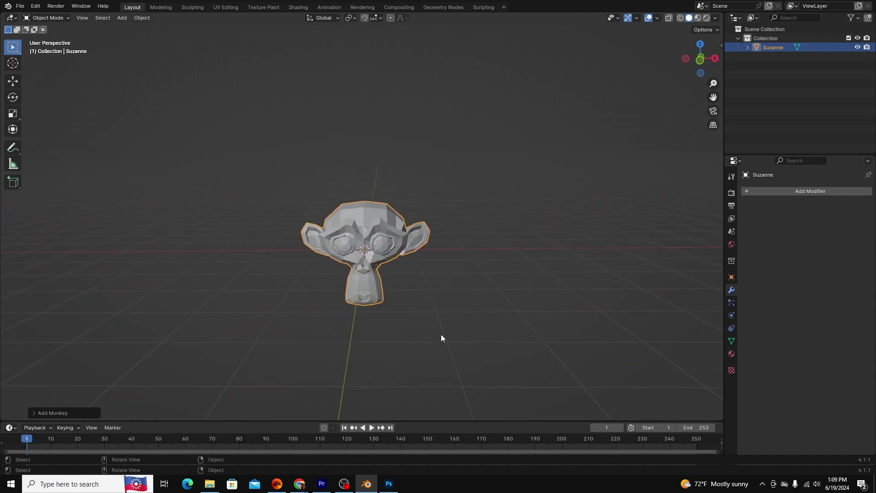
left_click(345, 489)
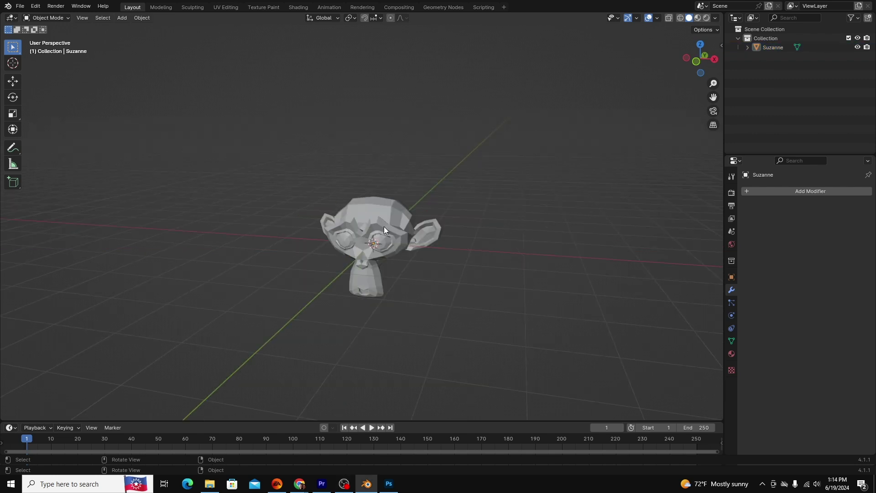
- Select Suzanne and try sliding her with the Move gizmo, cancelling the move
left_click(383, 227)
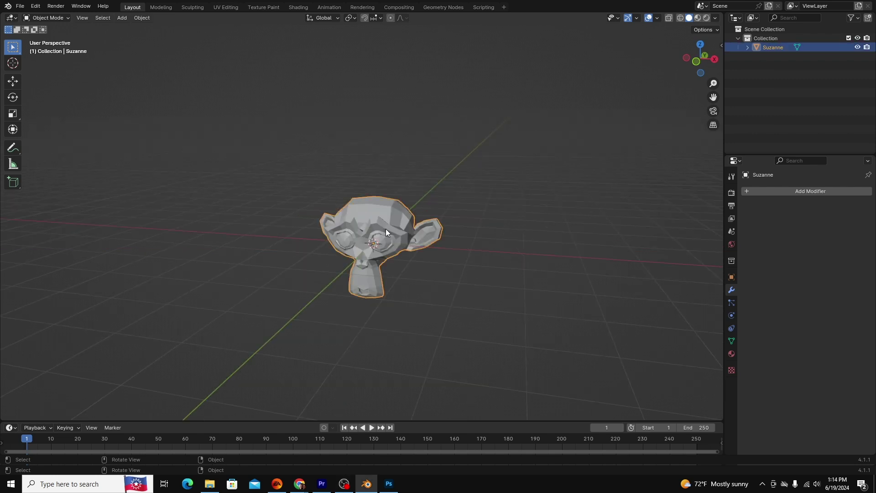
left_click(13, 82)
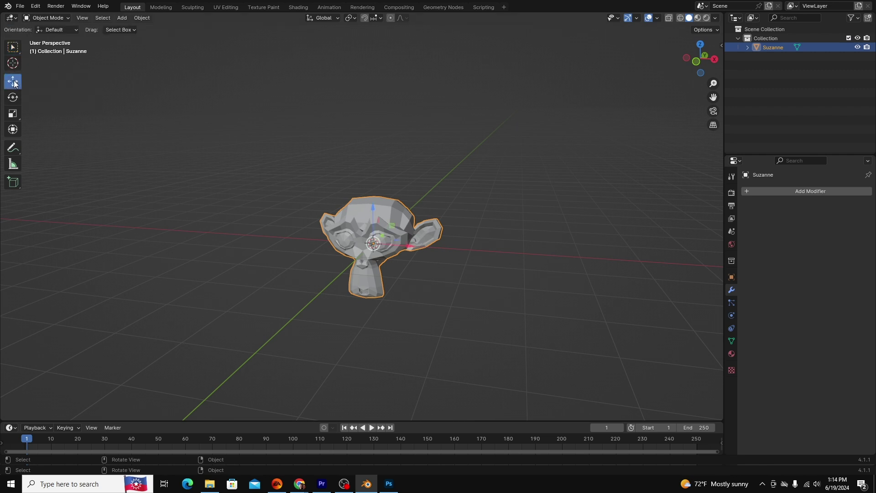
mouse_move(460, 209)
middle_mouse_down()
mouse_move(446, 290)
mouse_move(466, 221)
middle_mouse_up()
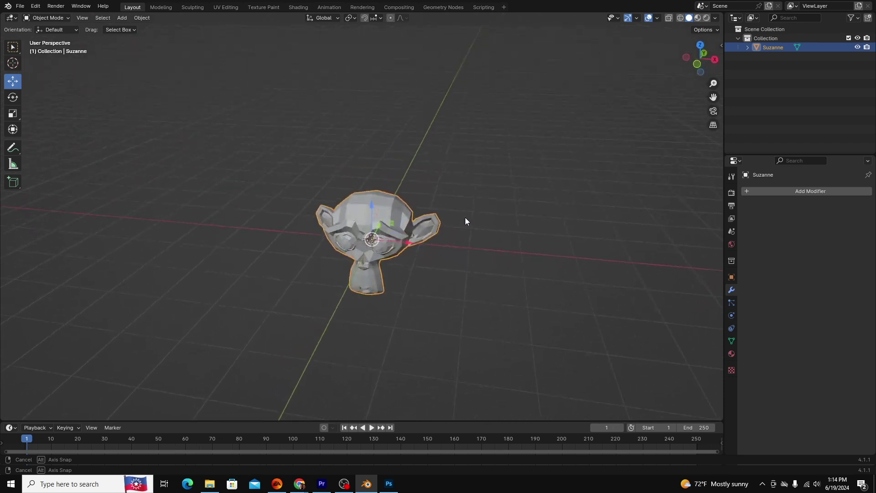
left_click_drag(408, 243, 420, 137)
key("y")
key("Escape")
key("Escape")
middle_click_drag(419, 137, 392, 207)
- Undo a free move, then move Suzanne exactly 1 m along X (G, X, 1)
key("g")
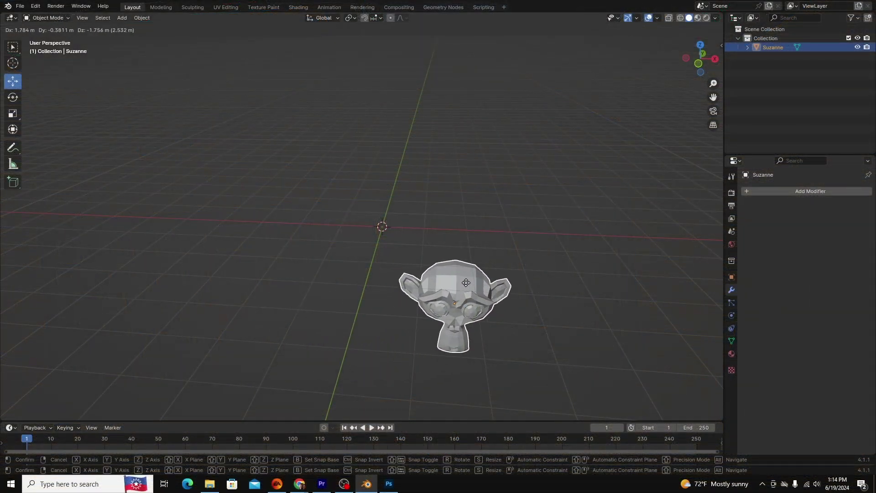
left_click(362, 216)
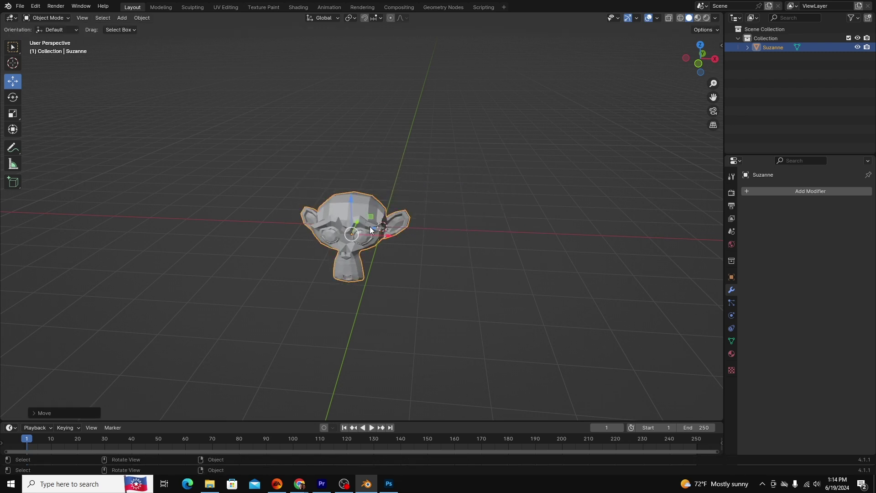
key("ctrl+z")
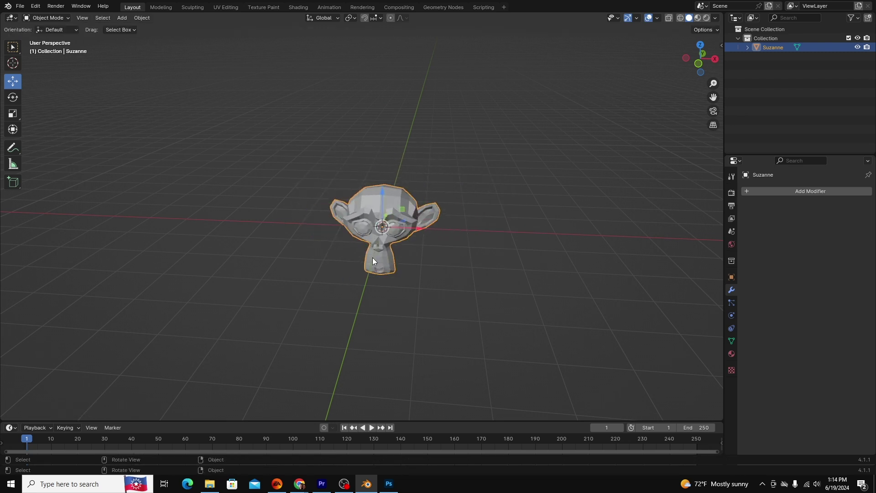
left_click(344, 484)
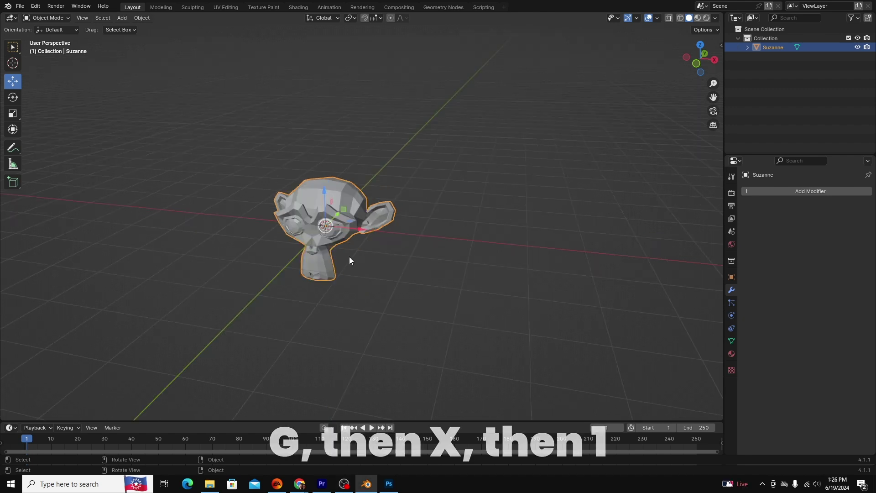
key("g")
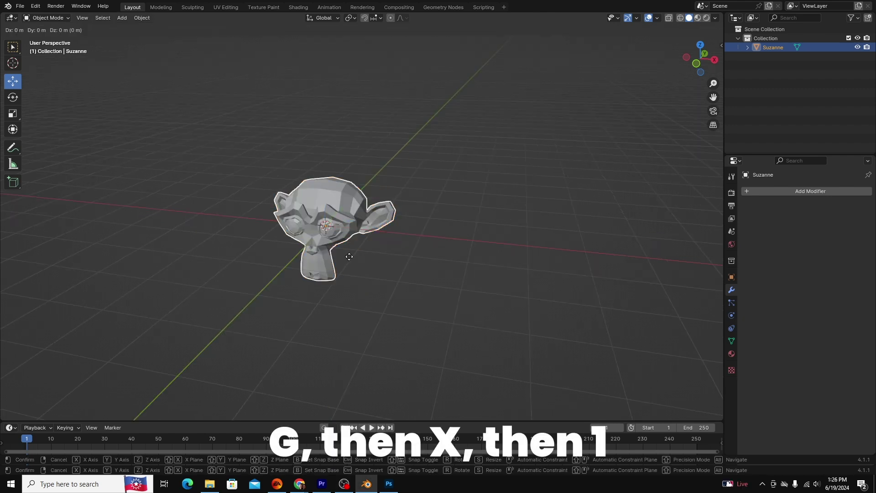
key("x")
key("1")
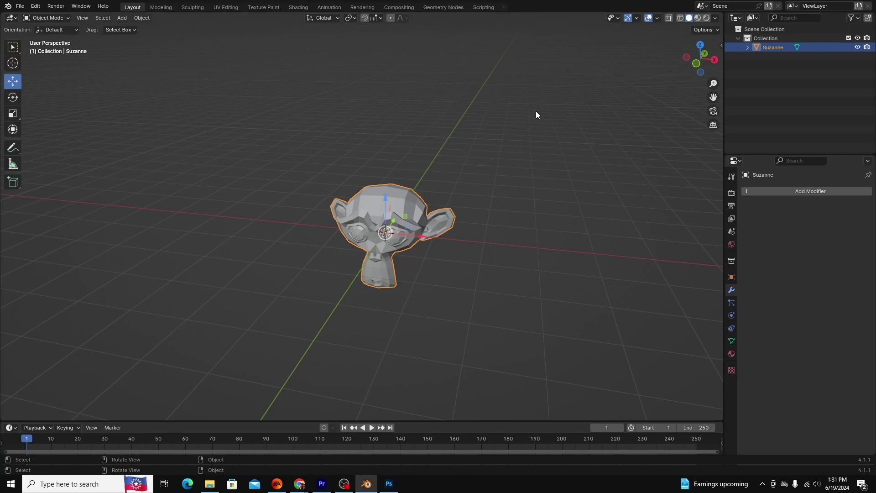
- Try rotating Suzanne with the Rotate tool and X/Y axis constraints
left_click(13, 99)
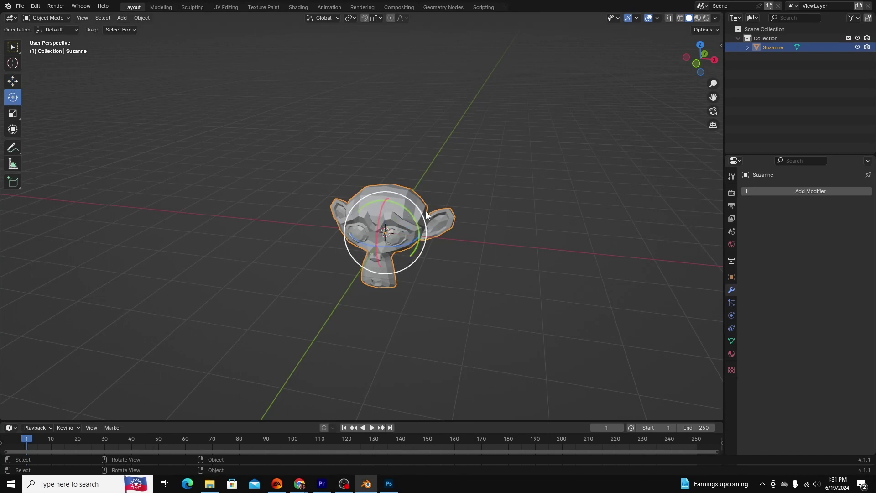
middle_click_drag(426, 214, 363, 218)
left_click_drag(388, 233, 426, 240)
key("x")
key("y")
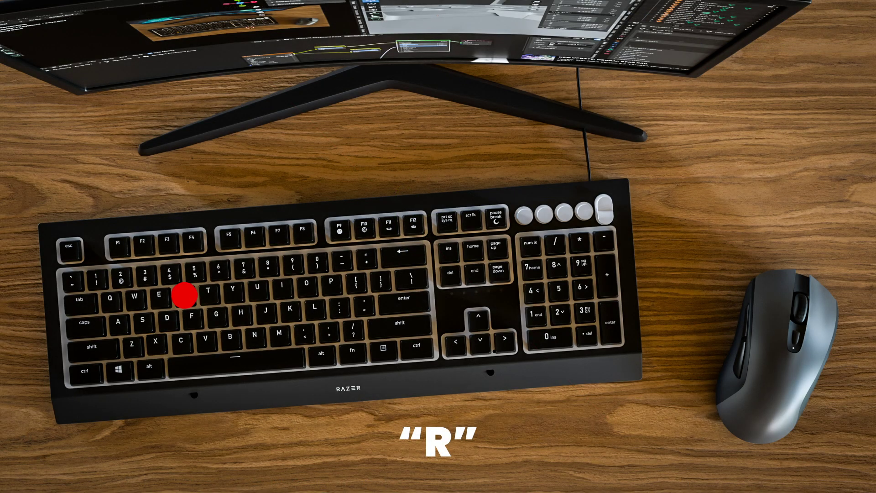
key("r")
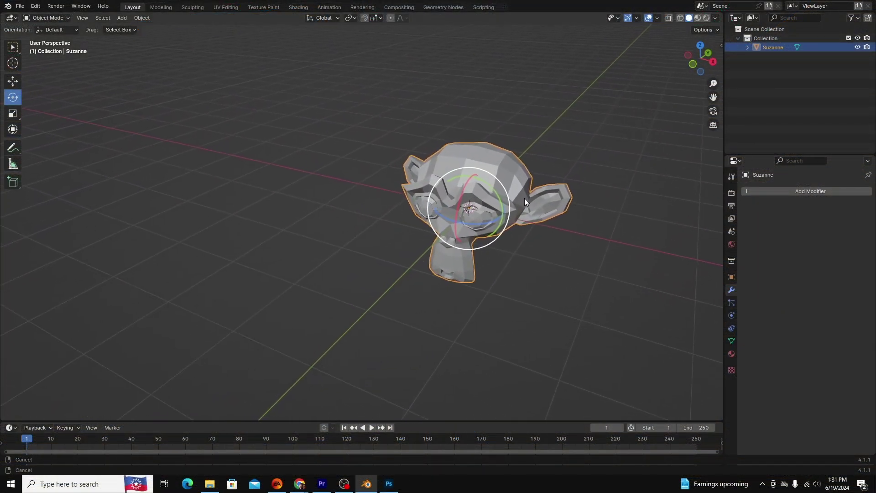
- Rotate Suzanne 68 degrees around the Z axis (R, Z, 68)
middle_click_drag(525, 198, 510, 197)
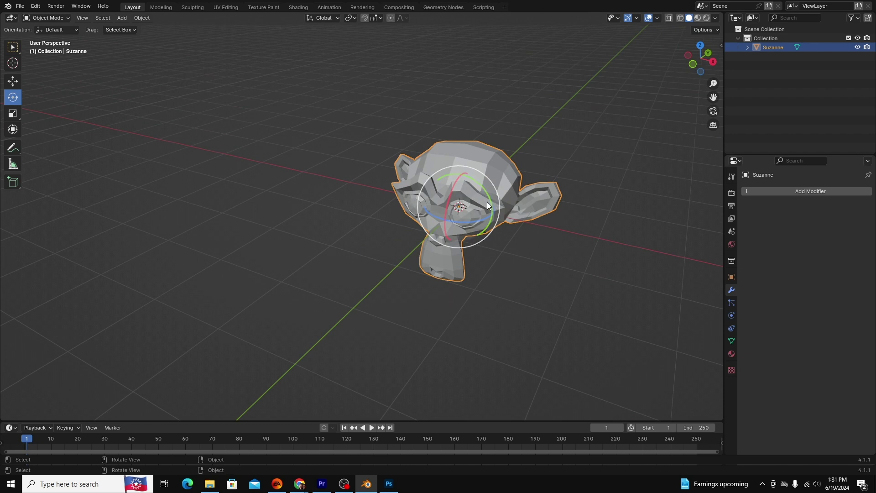
key("r")
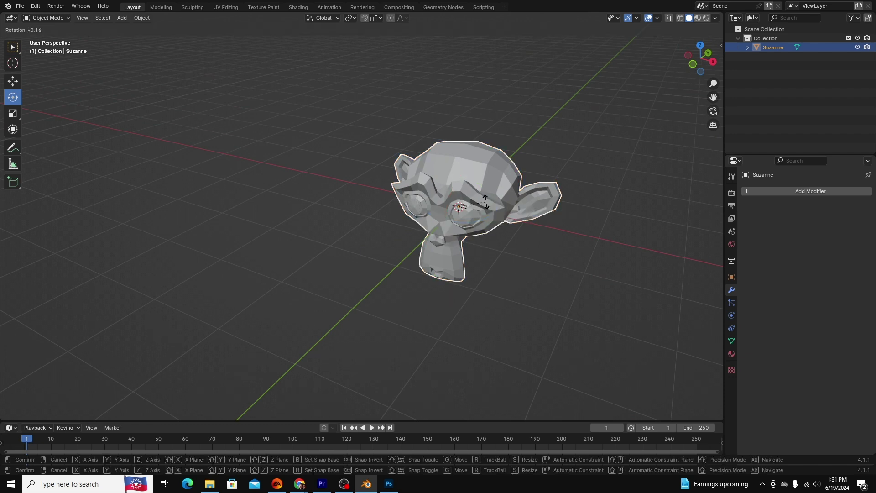
key("z")
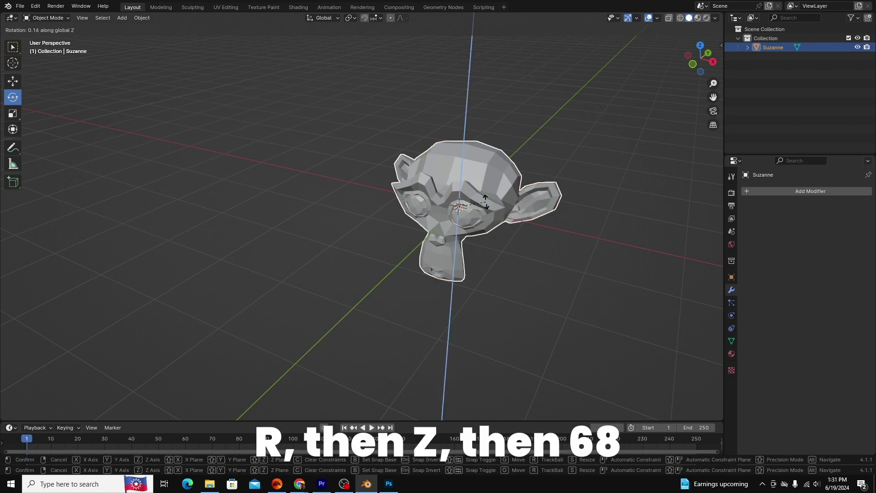
type("68")
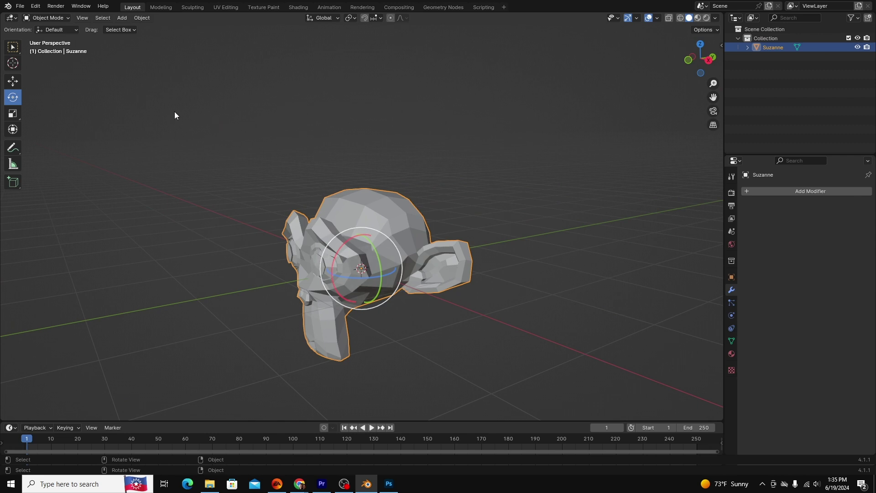
- Scale Suzanne by 2 along the Y axis with S, Y, 2
left_click(11, 118)
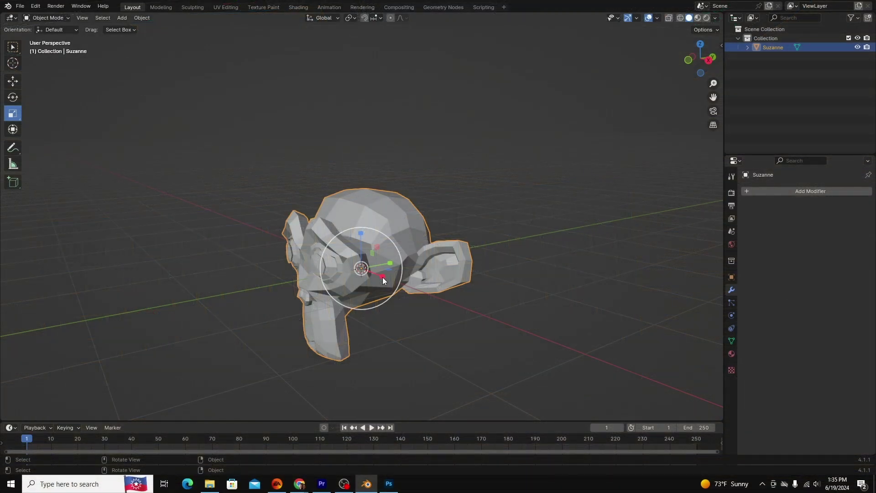
key("s")
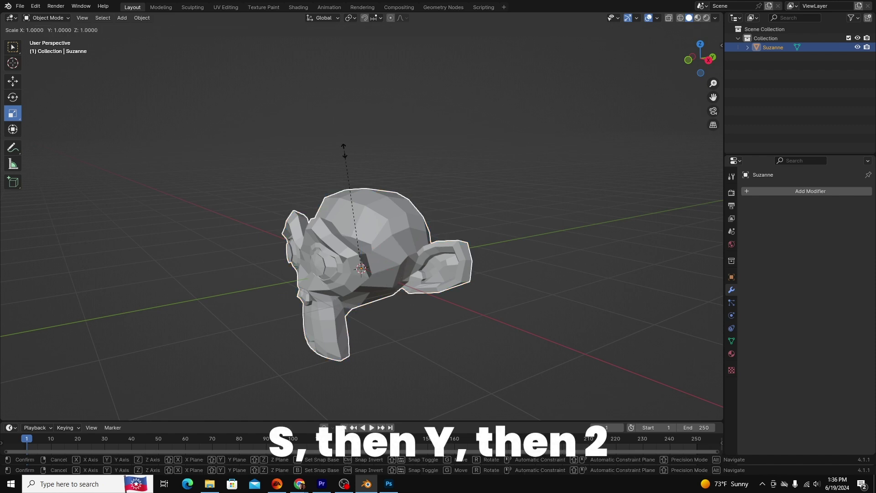
key("y")
key("2")
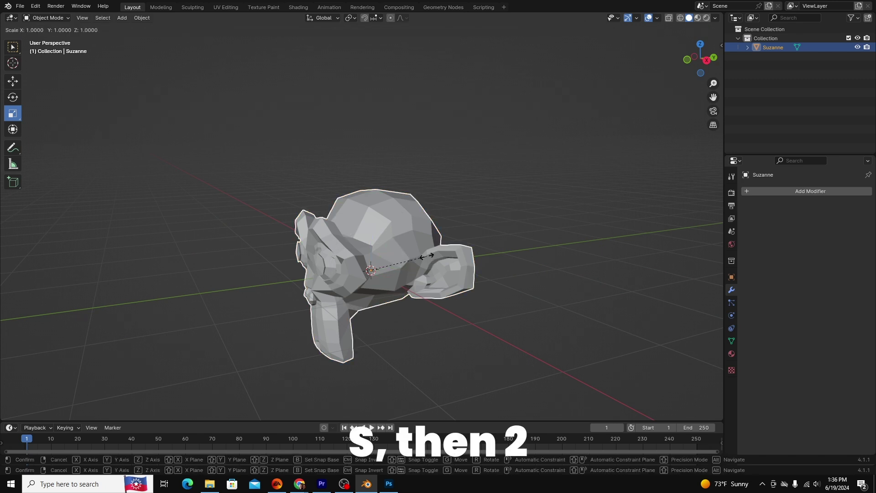
- Scale Suzanne uniformly by 2, confirm, and orbit the emptied viewport
key("2")
left_click(426, 257)
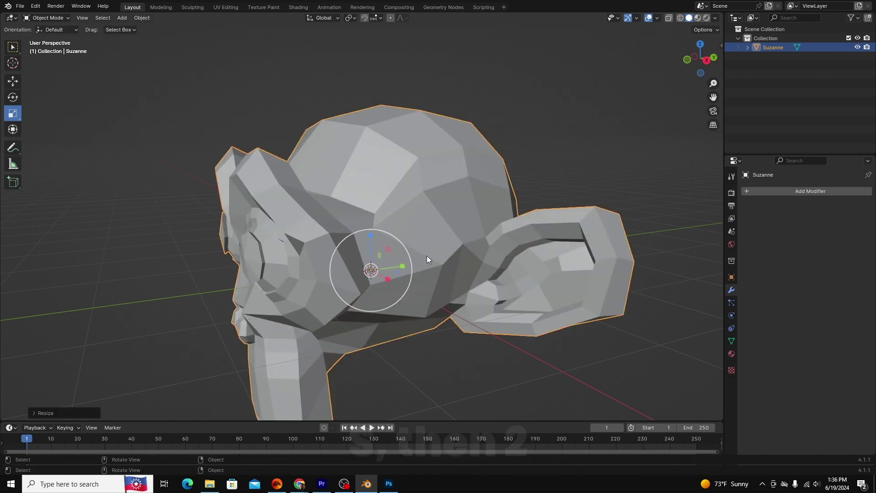
scroll(426, 256, "down", 3)
middle_click_drag(426, 255, 438, 208)
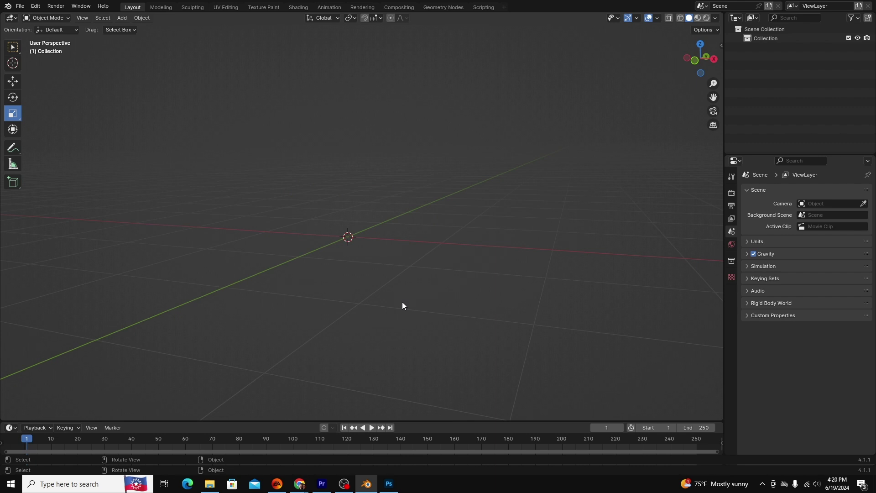
middle_click_drag(402, 302, 422, 300)
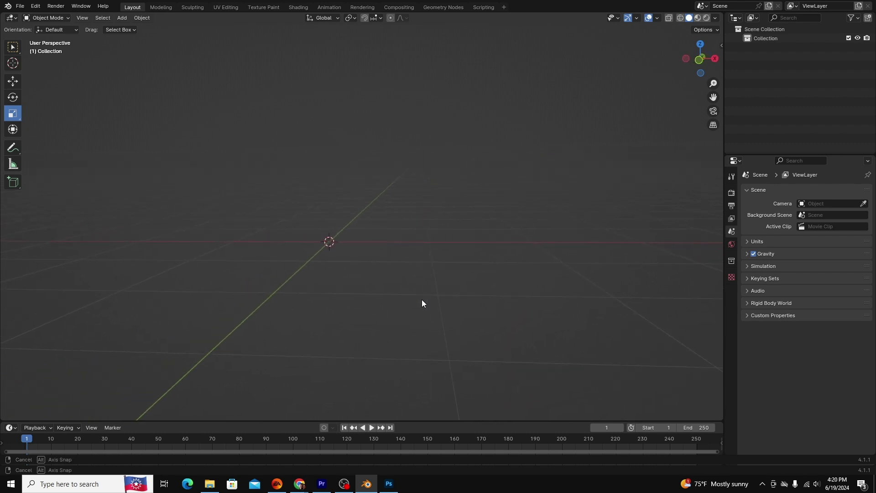
key("shift")
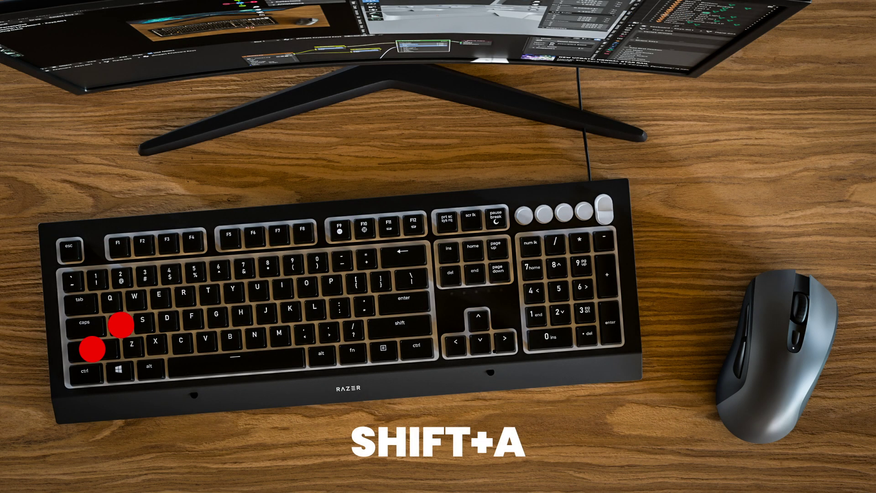
- Add a default cube at the world origin and orbit to an angled view of it
key("shift+a")
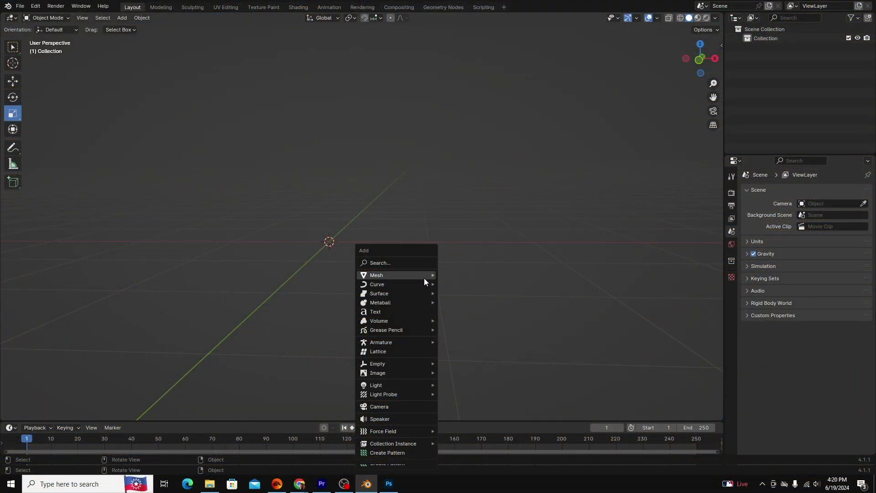
mouse_move(423, 278)
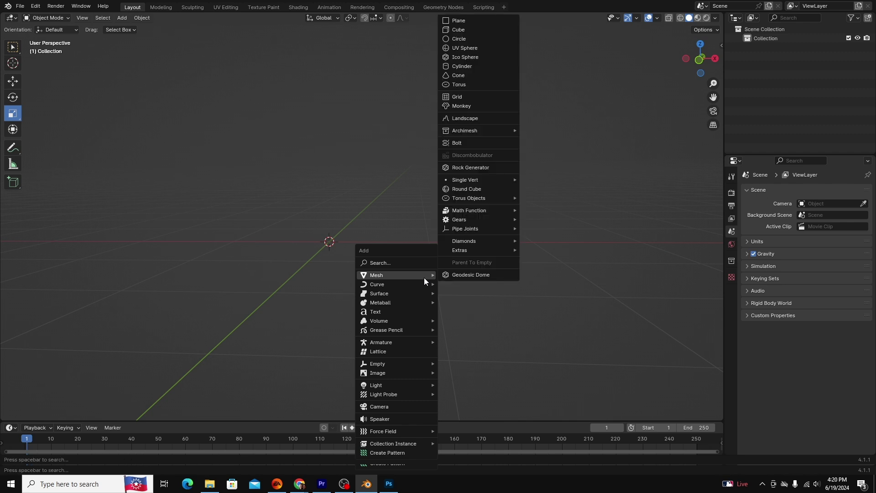
left_click(460, 30)
scroll(485, 153, "down", 5)
middle_click_drag(484, 166, 458, 198)
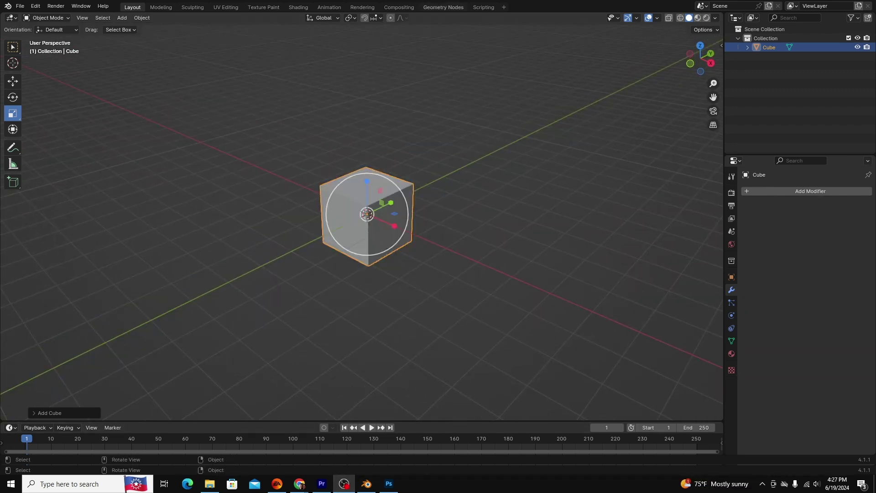
middle_click_drag(366, 287, 441, 302)
left_click(12, 51)
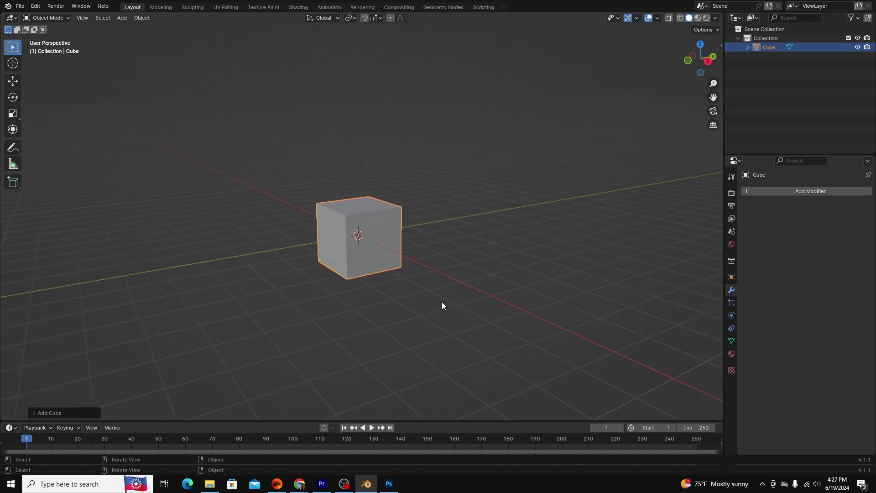
- Switch the cube from Object Mode into Edit Mode using the mode dropdown and Tab
left_click(52, 18)
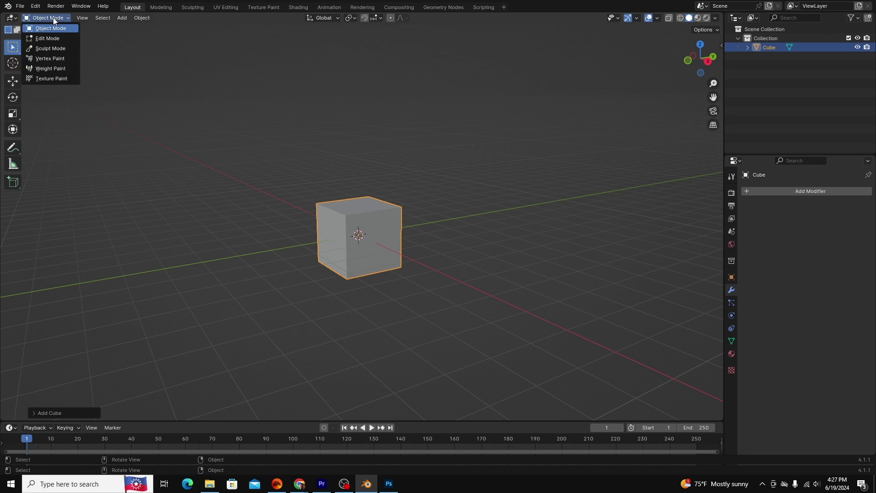
left_click(55, 36)
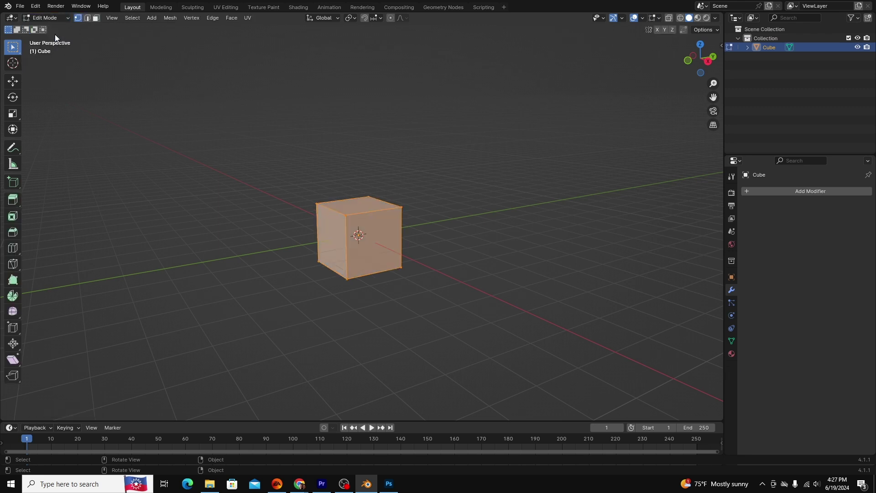
mouse_move(329, 286)
middle_mouse_down()
mouse_move(365, 293)
mouse_move(335, 281)
middle_mouse_up()
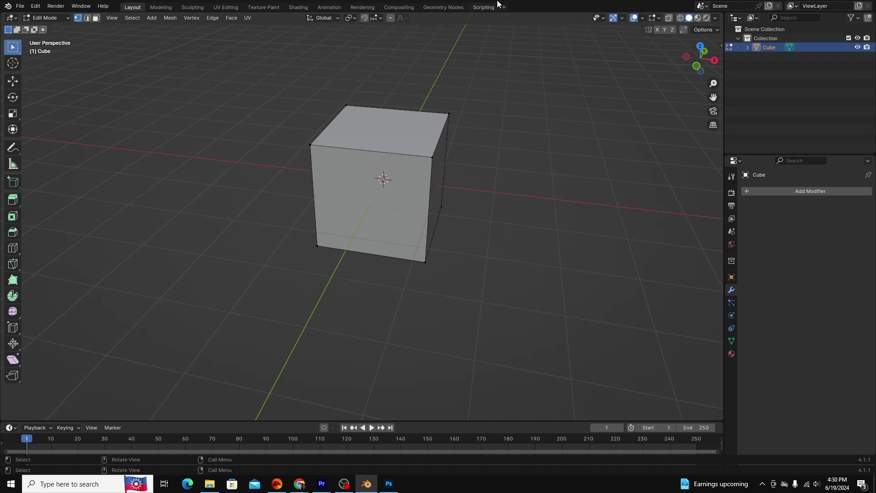
key("Tab")
- Shift-select the four top-corner vertices of the cube, then change to Edge select mode
middle_click_drag(486, 164, 311, 196)
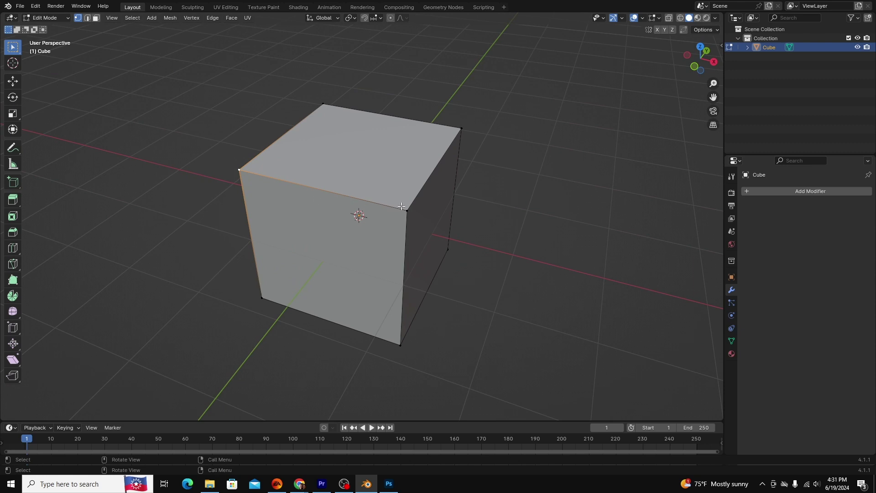
middle_click_drag(409, 211, 400, 174)
left_click(400, 174, "shift")
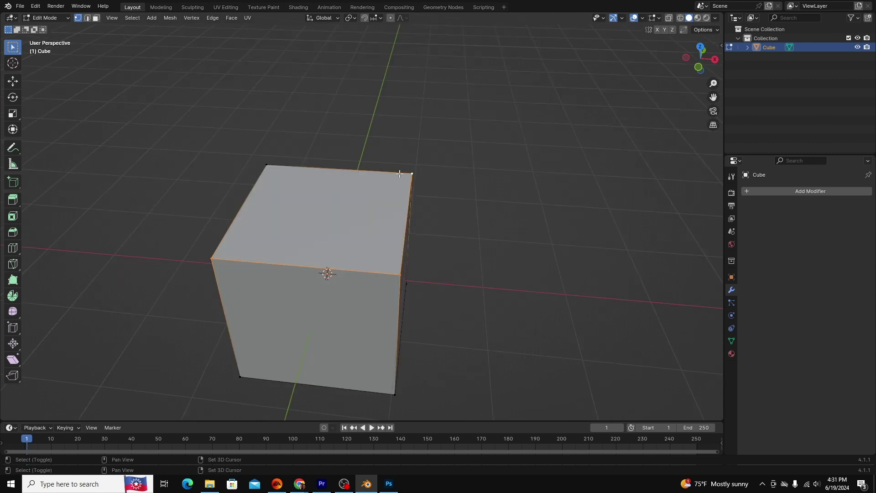
left_click(272, 164, "shift")
middle_click_drag(297, 172, 322, 177)
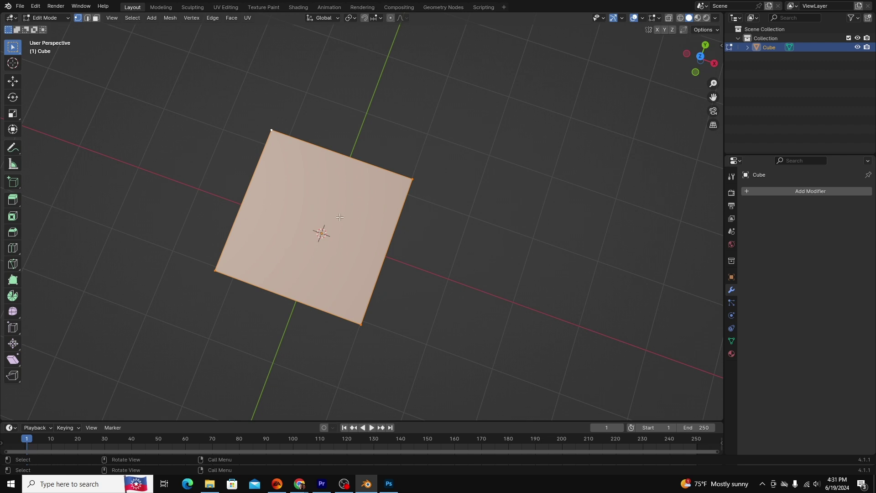
middle_click_drag(287, 233, 309, 192)
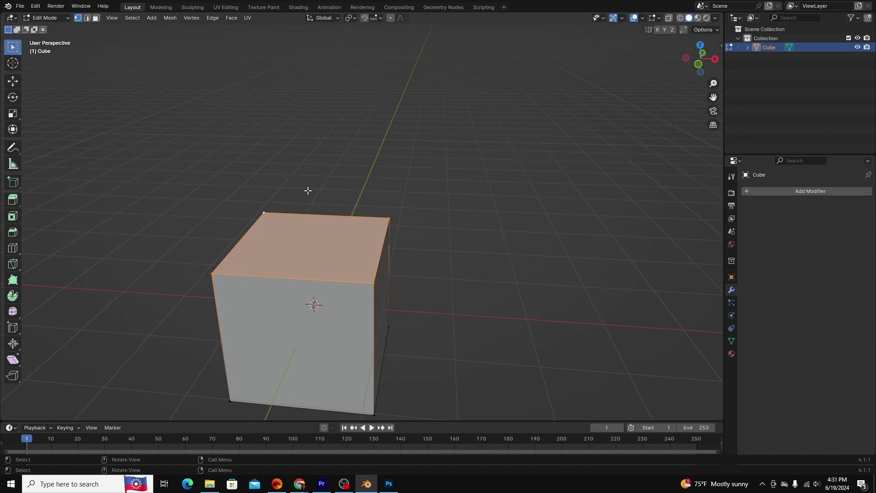
left_click(87, 18)
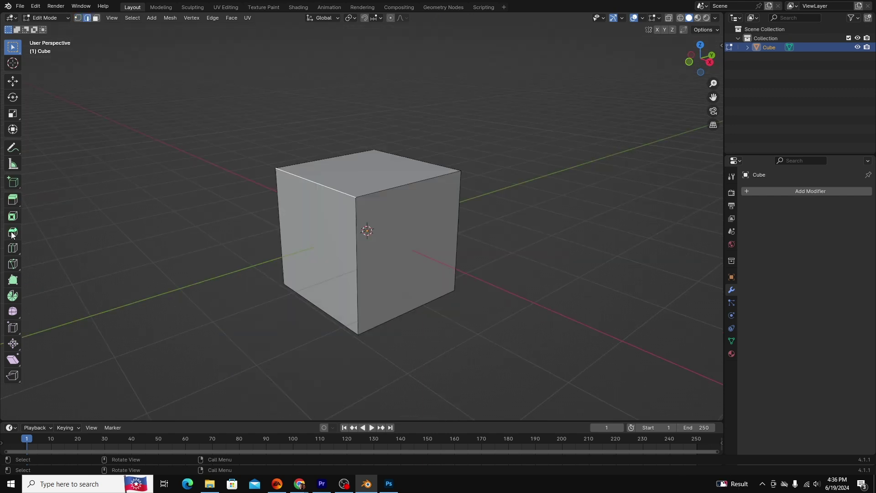
- Try bevelling the top edge with extra segments, then undo the bevel
left_click(13, 233)
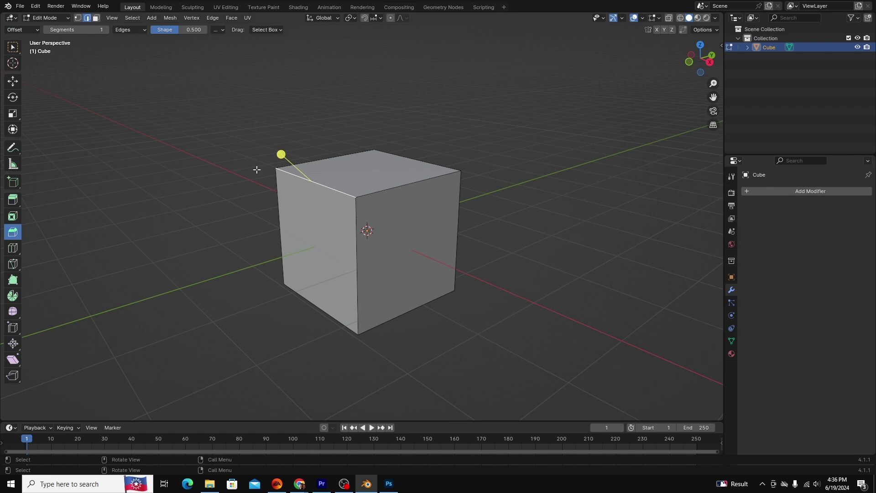
left_click_drag(292, 159, 182, 135)
left_click(29, 413)
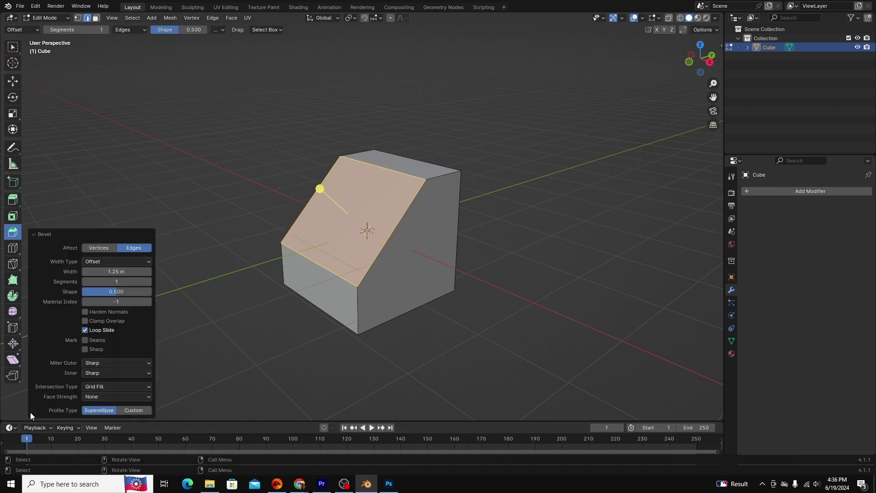
mouse_move(105, 281)
left_mouse_down()
mouse_move(171, 281)
mouse_move(117, 281)
left_mouse_up()
key("ctrl+z")
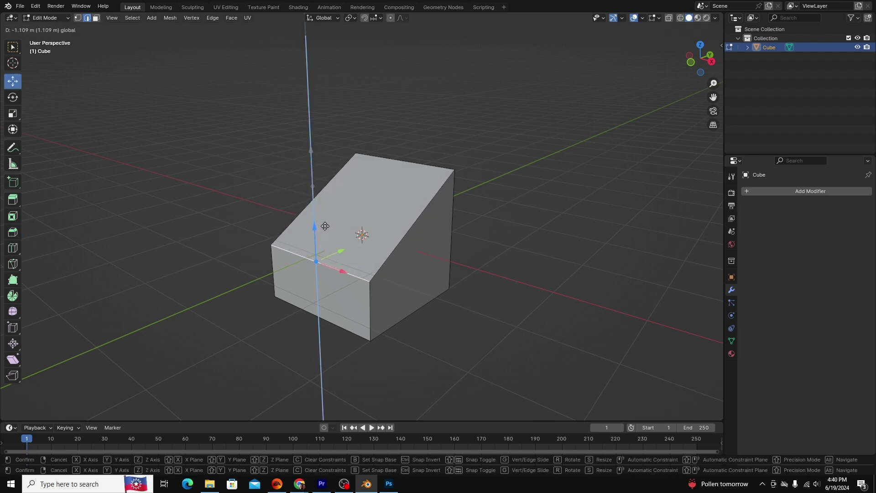
- Lower the top edge 1.109 m along Z, slide a corner vertex along X, and exit Edit Mode
left_click(77, 137)
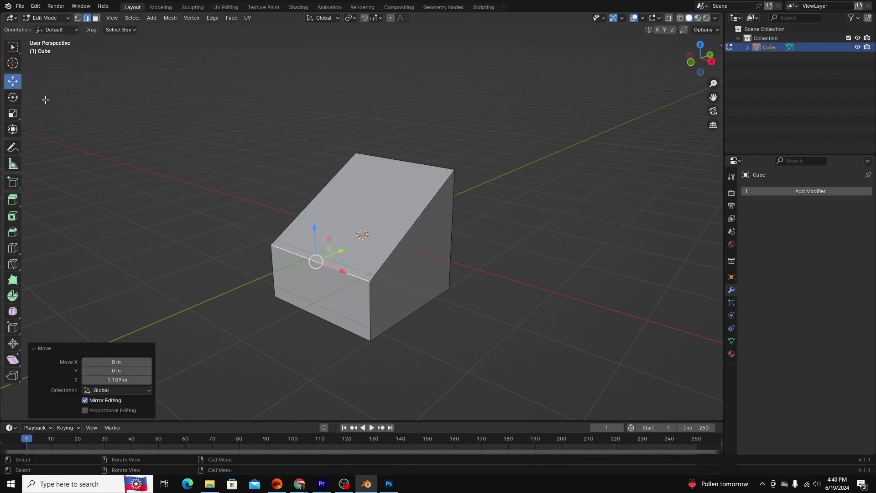
left_click(79, 19)
left_click(455, 170)
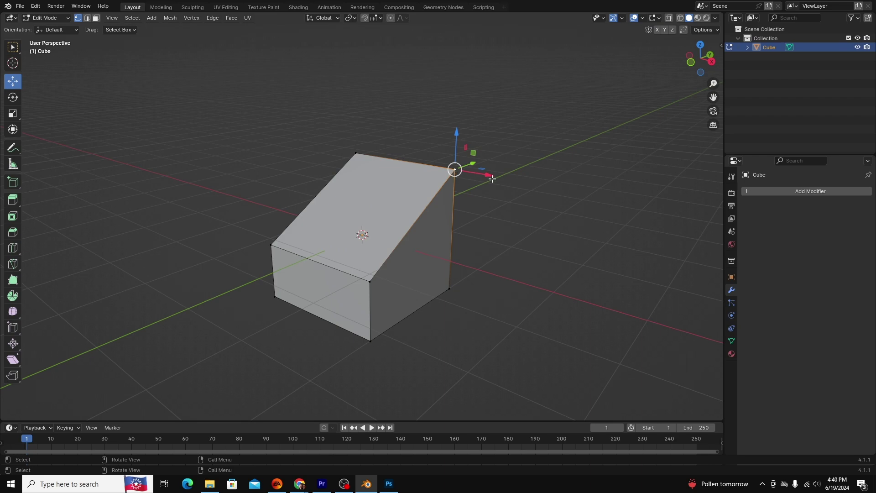
left_click_drag(492, 179, 429, 176)
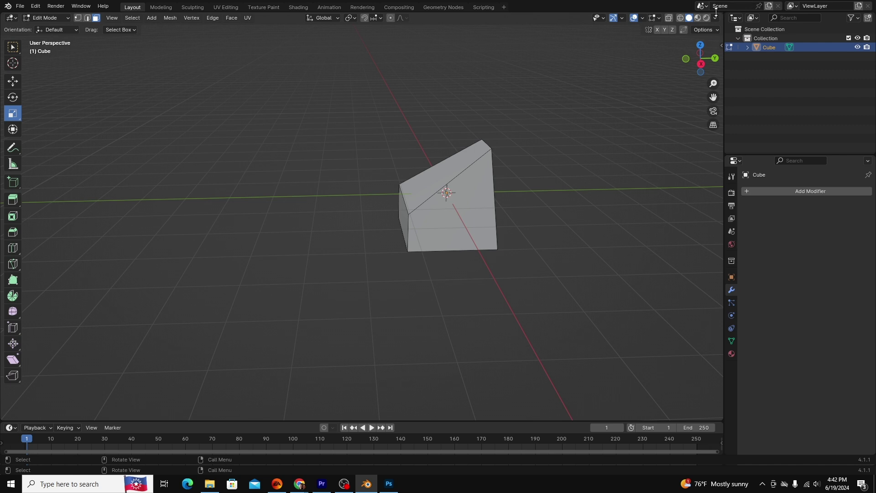
key("Tab")
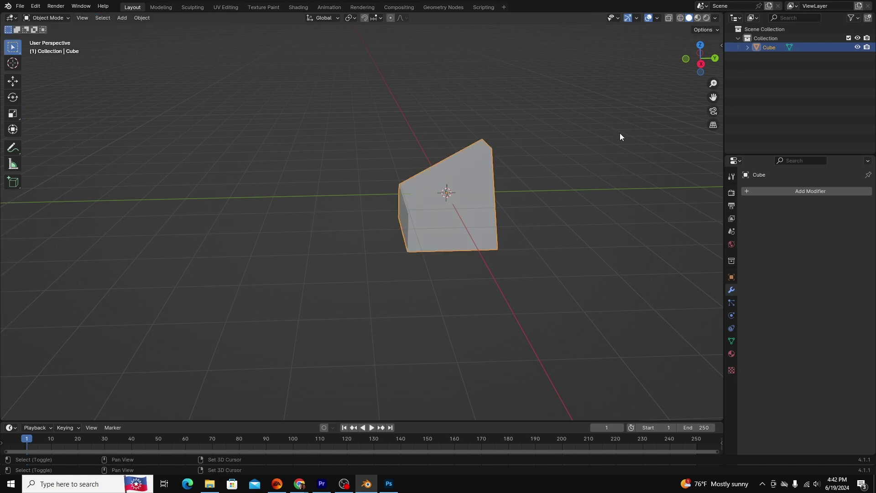
- Add a second cube moved to the left, a monkey head, and an ico sphere moved to X -4
key("shift+a")
mouse_move(620, 139)
left_click(656, 148)
key("g")
left_click(328, 196)
key("shift+a")
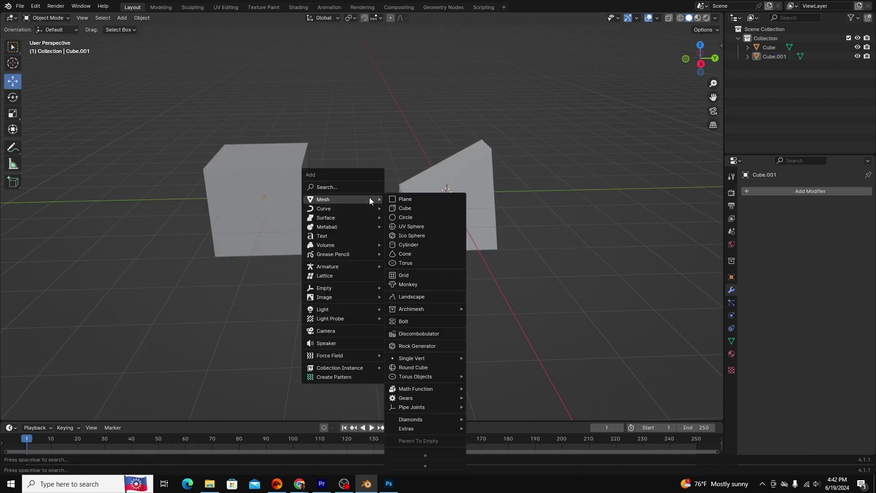
left_click(411, 281)
key("shift+a")
left_click(485, 68)
type("gx-4")
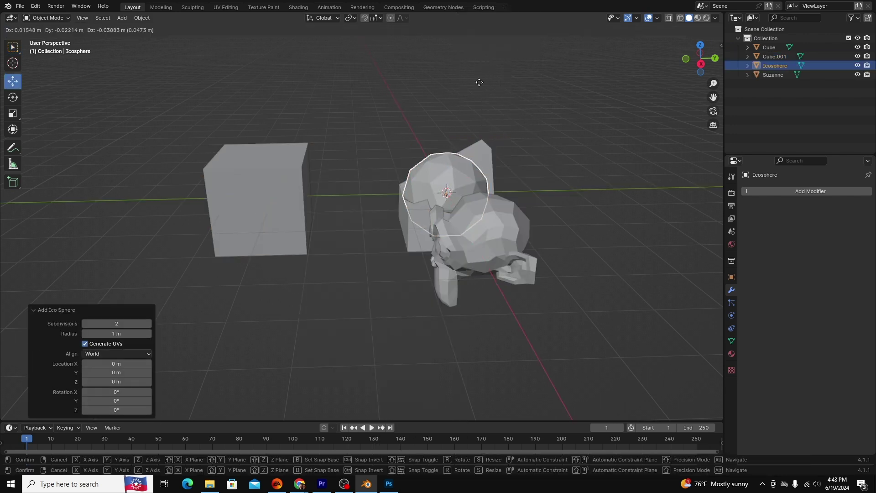
key("Return")
middle_click_drag(477, 82, 456, 183)
- Add point lights, Bézier curves and several cameras, duplicating each with Shift+D
key("shift+a")
mouse_move(486, 305)
left_click(550, 302)
key("shift+d")
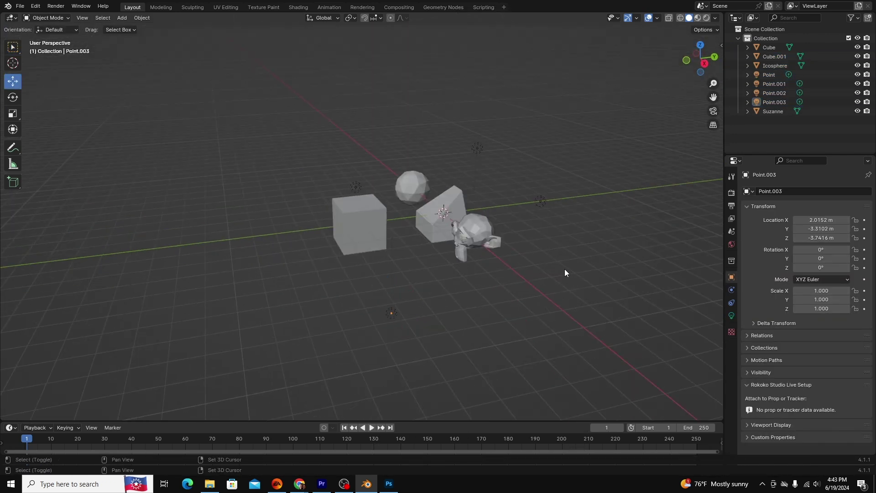
key("shift+a")
left_click(607, 172)
key("shift+d")
left_click(487, 287)
key("shift+a")
left_click(507, 408)
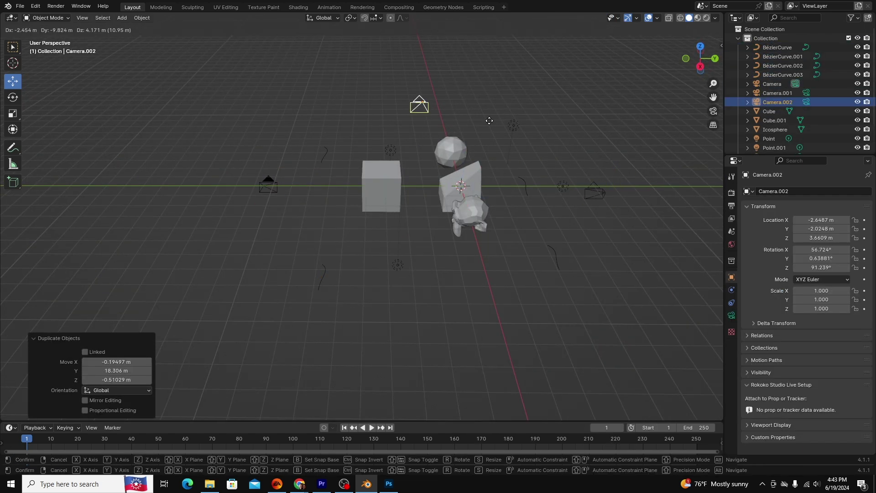
key("shift+d")
middle_click_drag(365, 228, 410, 206)
- Rename the third collection in the Outliner to Curves
scroll(767, 125, "down", 5)
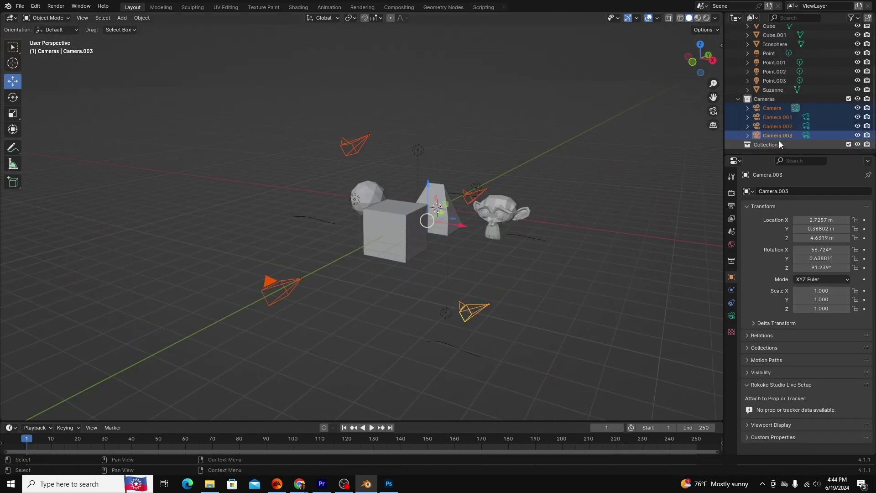
left_click(771, 146)
double_click(771, 145)
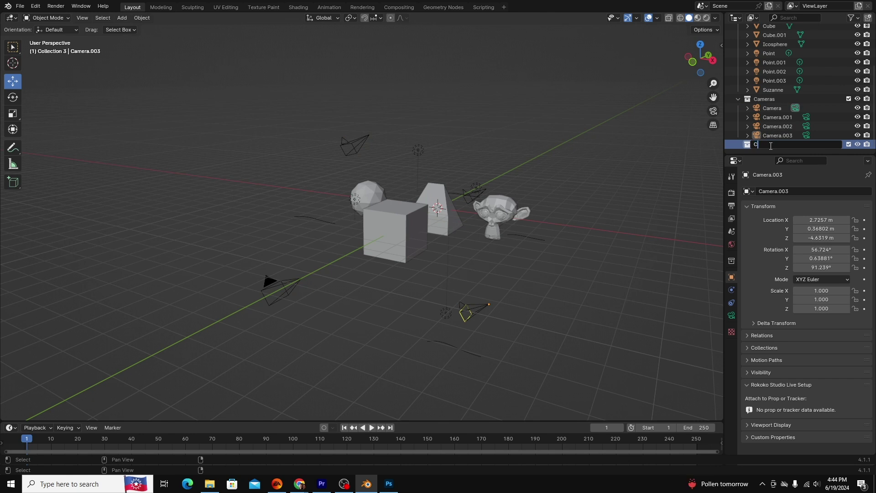
type("Cur")
key("Return")
- Move Cube, Cube.001, Icosphere and Suzanne into the Mesh collection
scroll(786, 121, "up", 3)
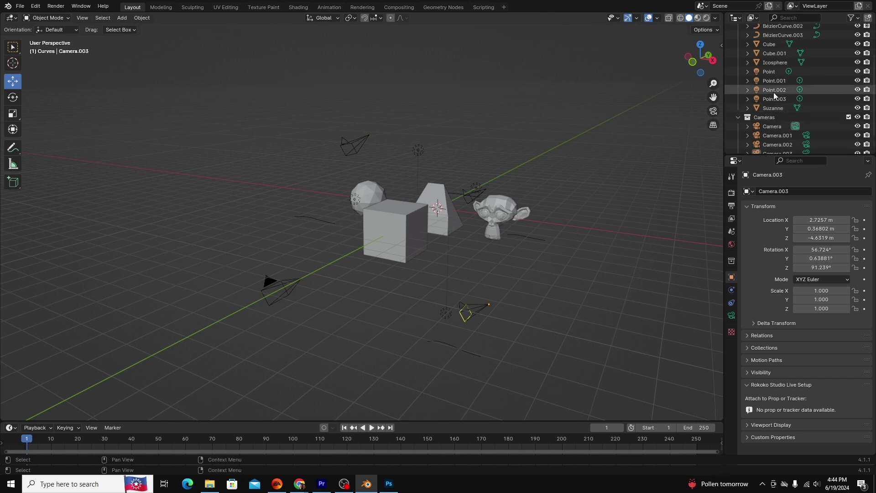
scroll(774, 92, "up", 2)
left_click(771, 47)
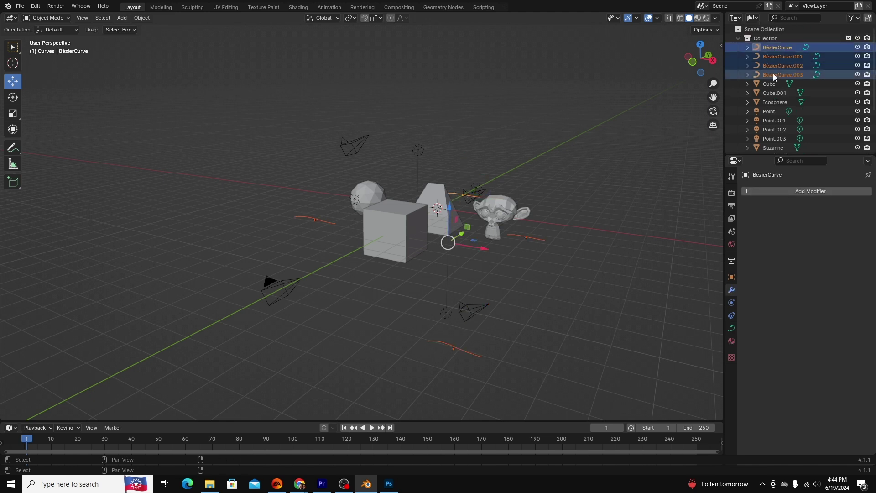
left_click(769, 67, "shift")
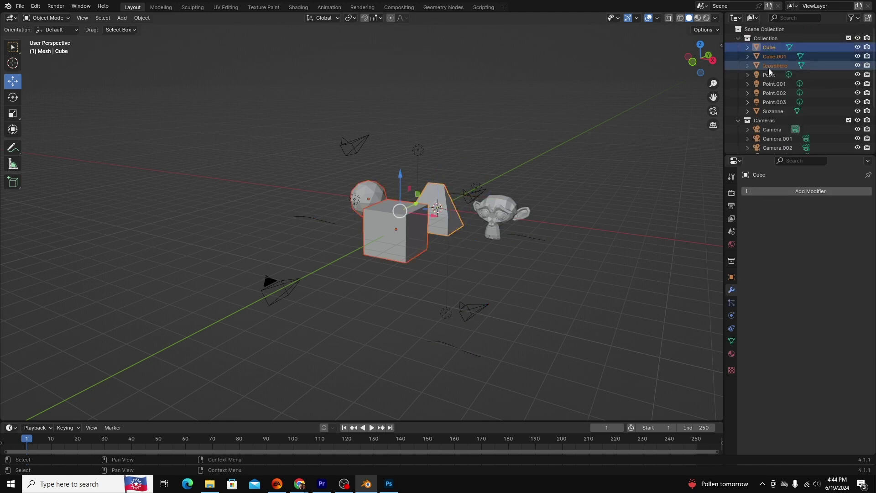
left_click(776, 109, "ctrl")
left_click_drag(777, 110, 762, 144)
- Rename the original Collection to Lights
scroll(785, 110, "up", 3)
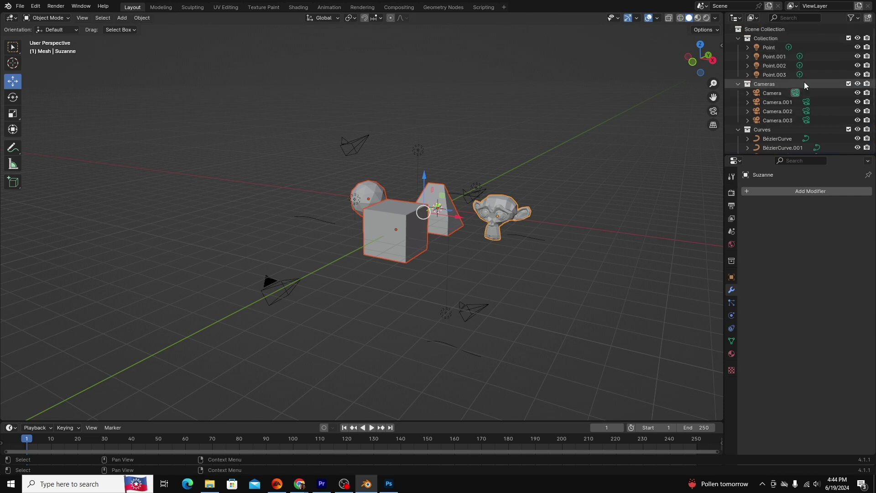
double_click(768, 37)
type("Lights")
key("Return")
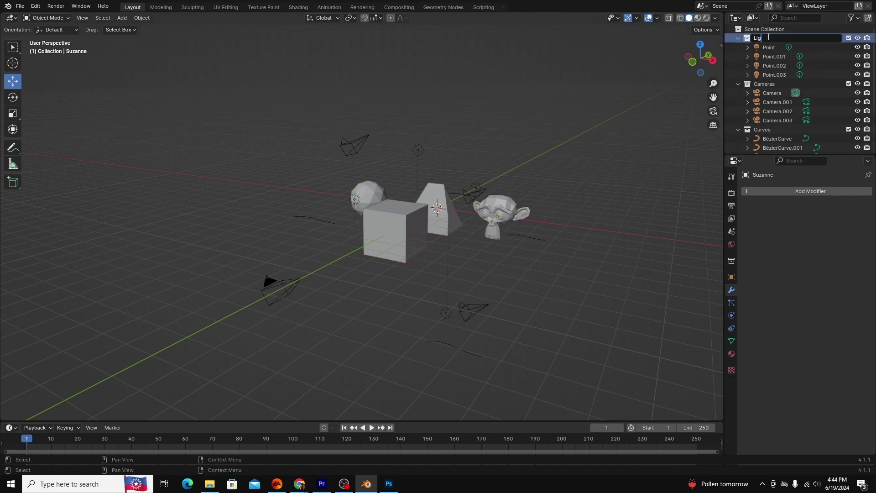
- Toggle the Mesh collection's visibility, then exclude it from the view layer
key("shift+a")
left_click(858, 66)
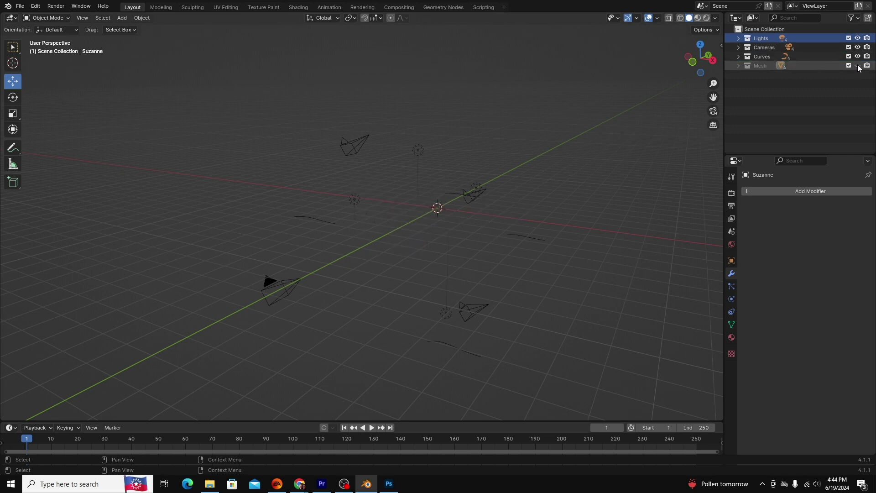
left_click(857, 66)
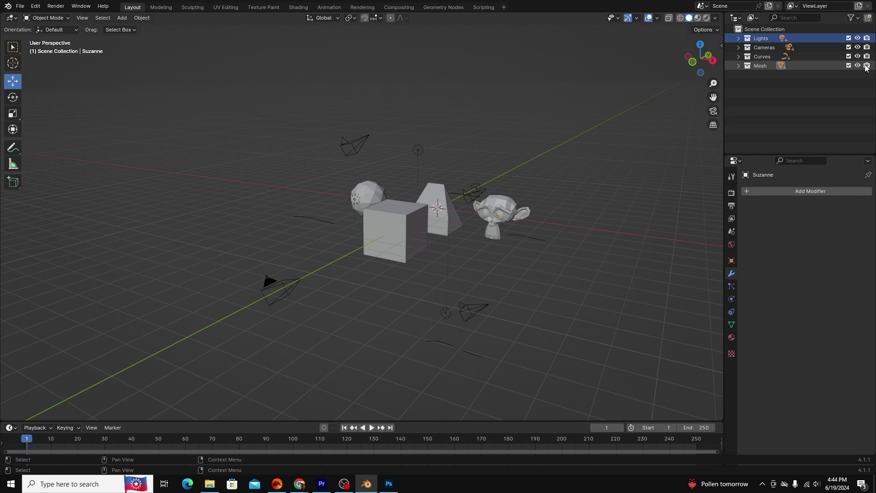
left_click(848, 66)
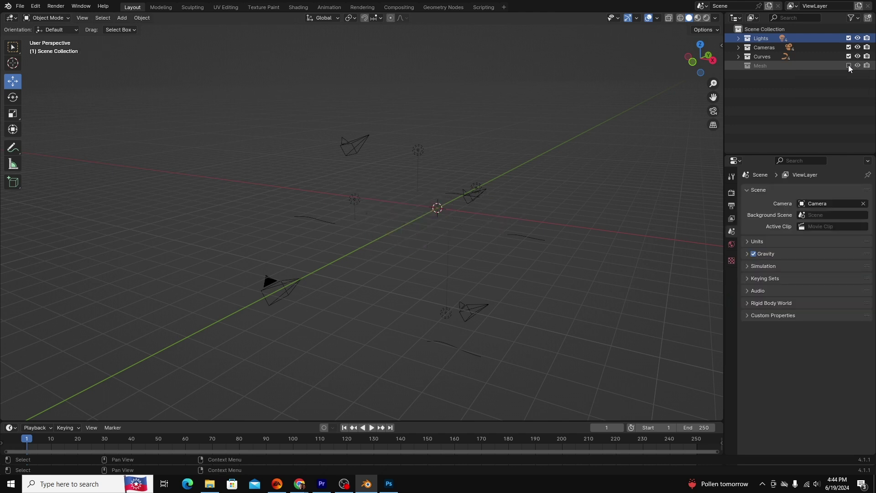
mouse_move(554, 181)
middle_mouse_down()
mouse_move(474, 190)
mouse_move(548, 184)
middle_mouse_up()
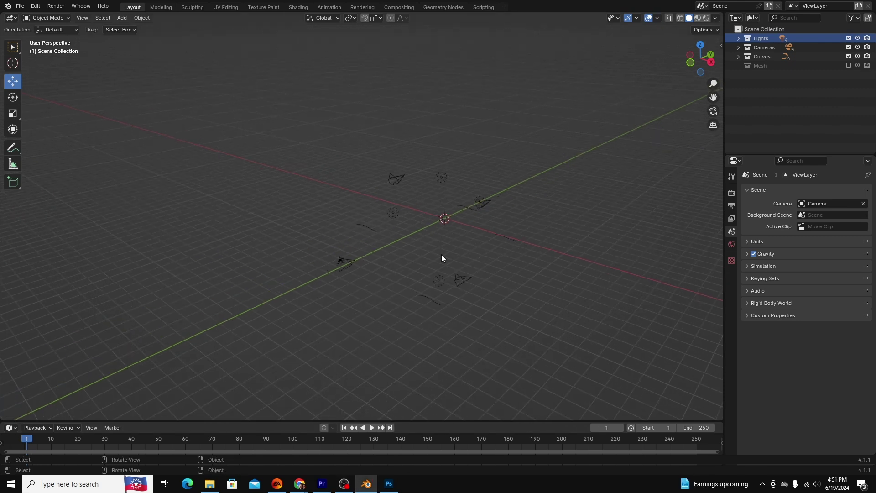
- Orbit the viewport to level the horizon and view the restored meshes from a new angle
middle_click_drag(441, 254, 469, 250)
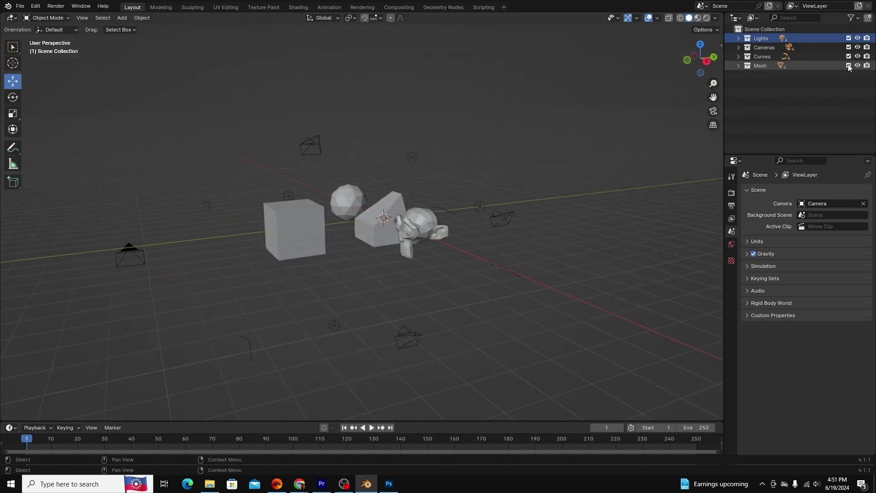
middle_click_drag(437, 223, 498, 219)
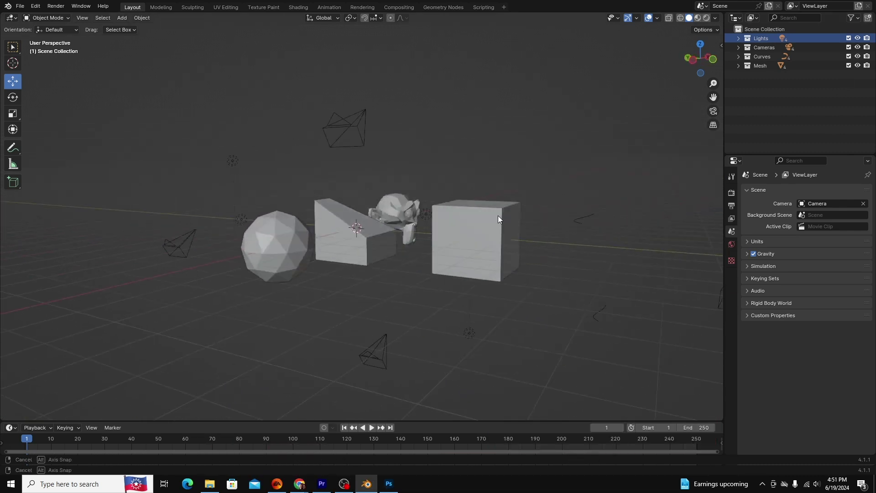